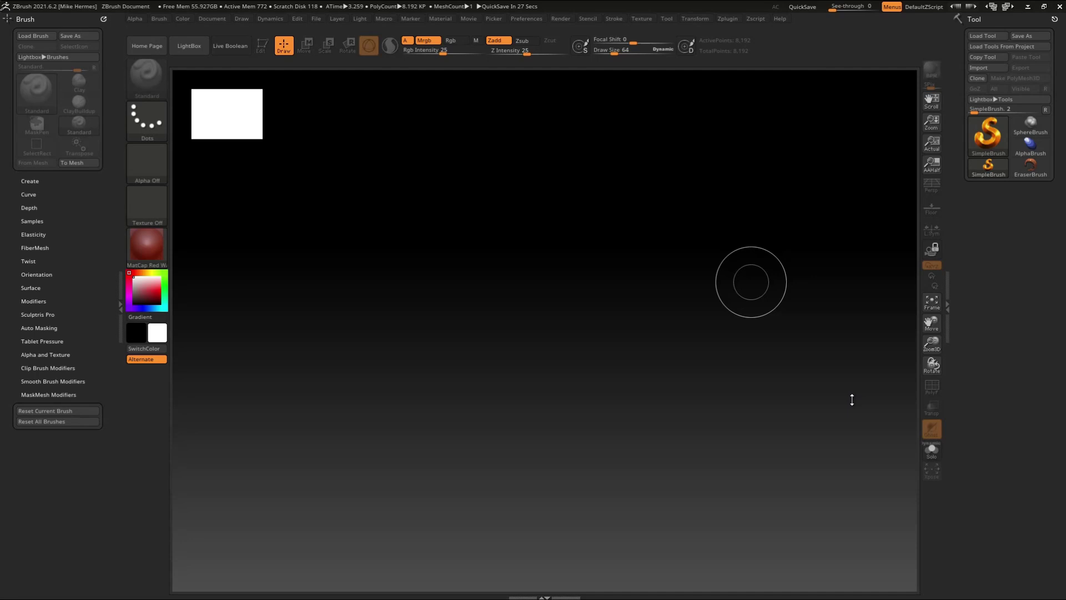
Draw a Cube3D primitive onto the empty canvas.
click(992, 138)
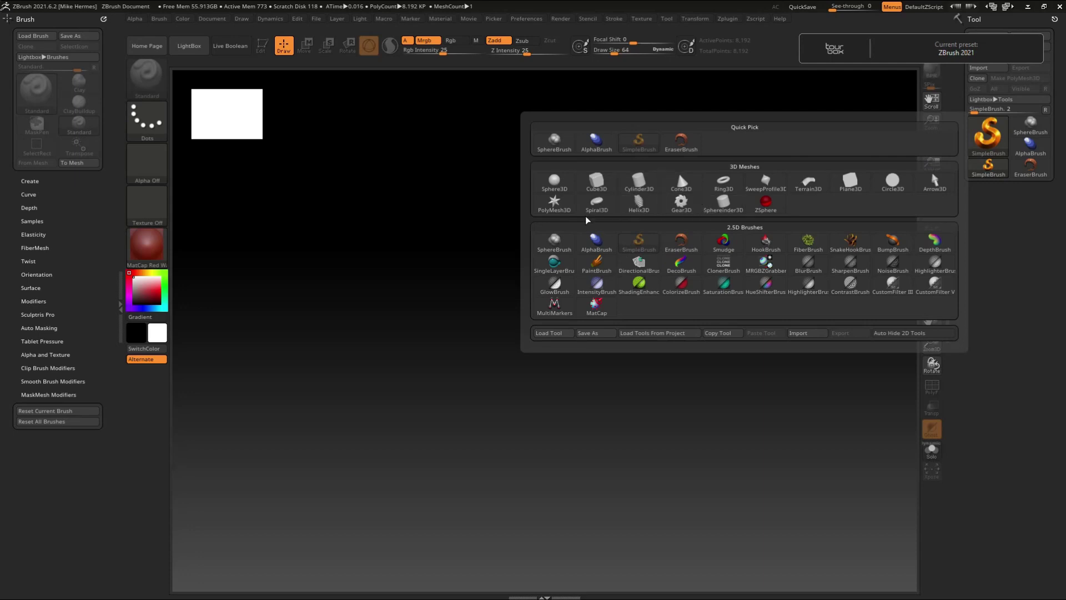
click(597, 181)
drag(500, 342, 671, 476)
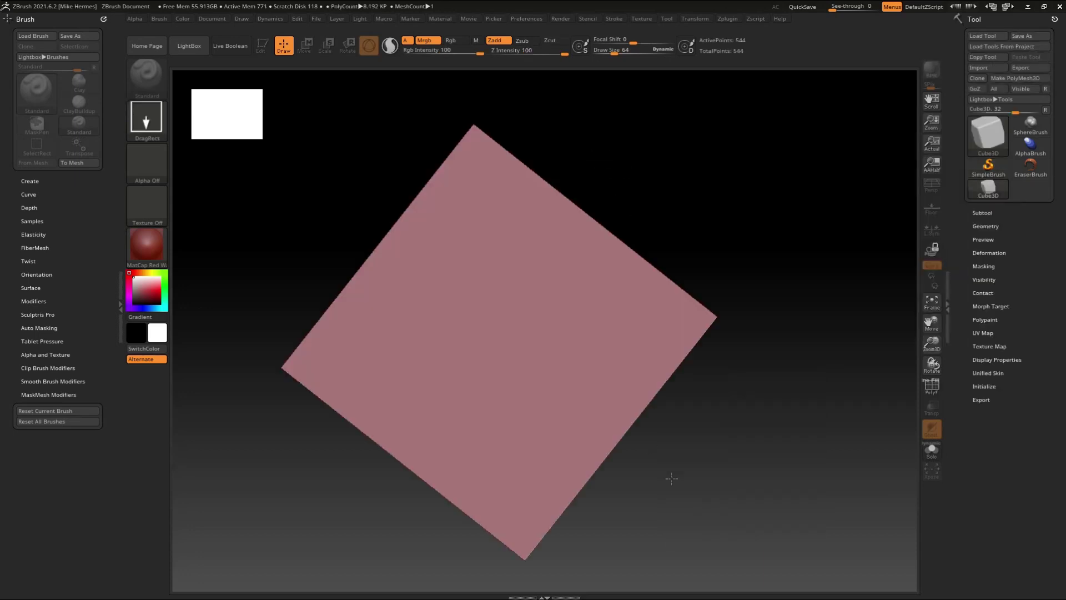
Convert the cube into an editable PolyMesh3D in edit mode and view it in perspective.
click(257, 52)
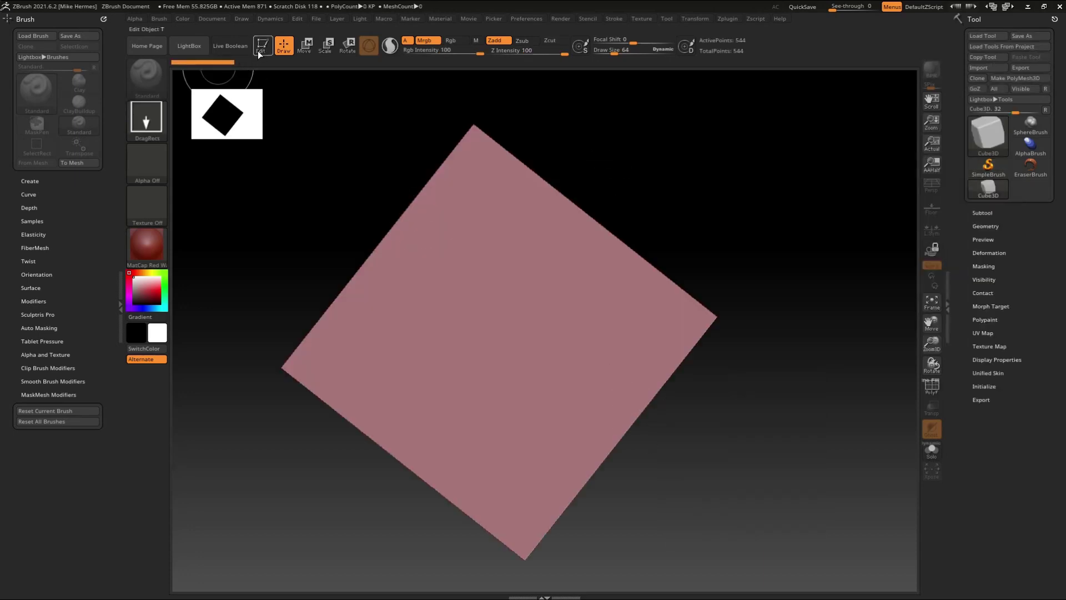
click(1037, 78)
drag(785, 408, 757, 422)
key(p)
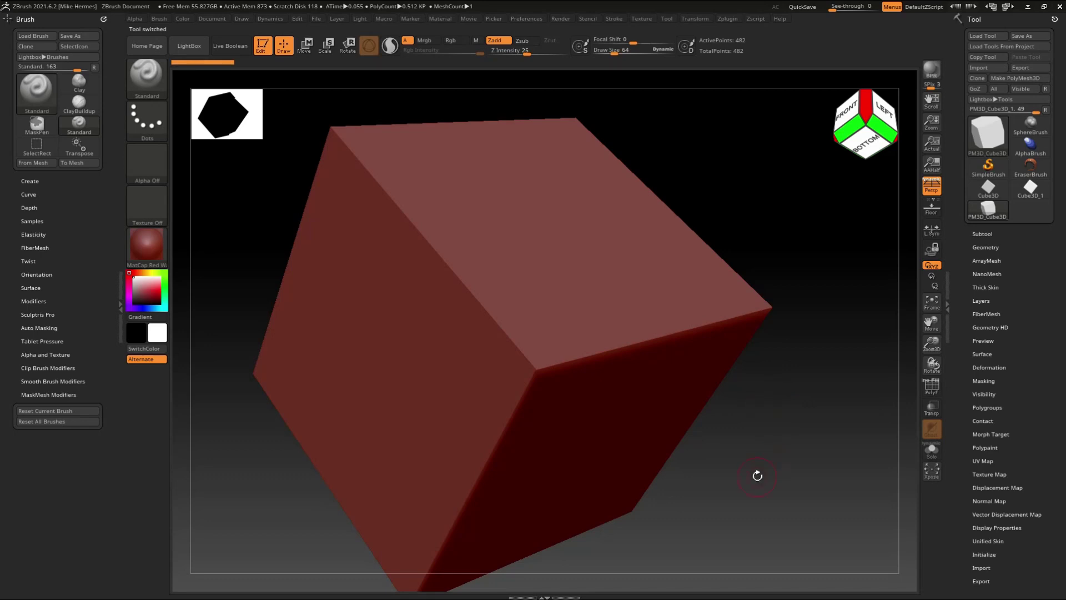
Orbit the perspective cube through front, bottom and left views, ending on its top face.
drag(758, 476, 766, 445)
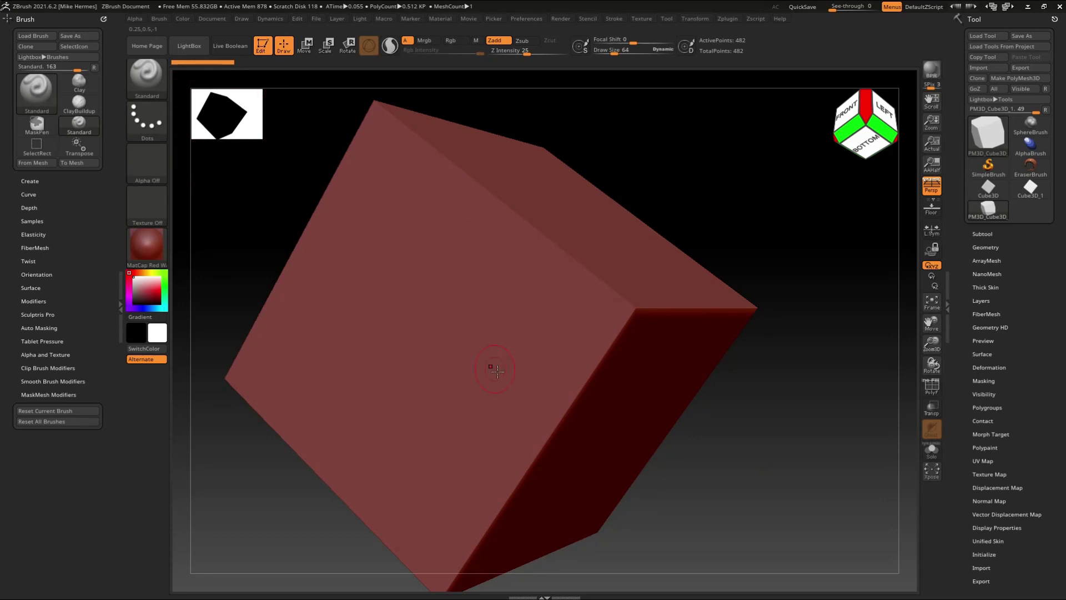
drag(785, 442, 804, 375)
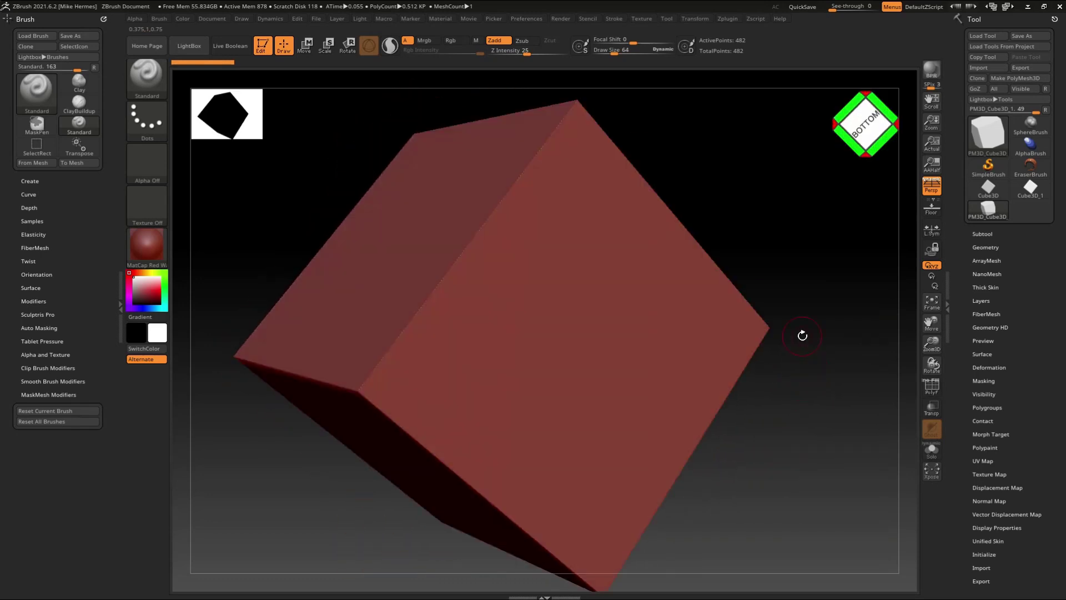
drag(803, 336, 739, 252)
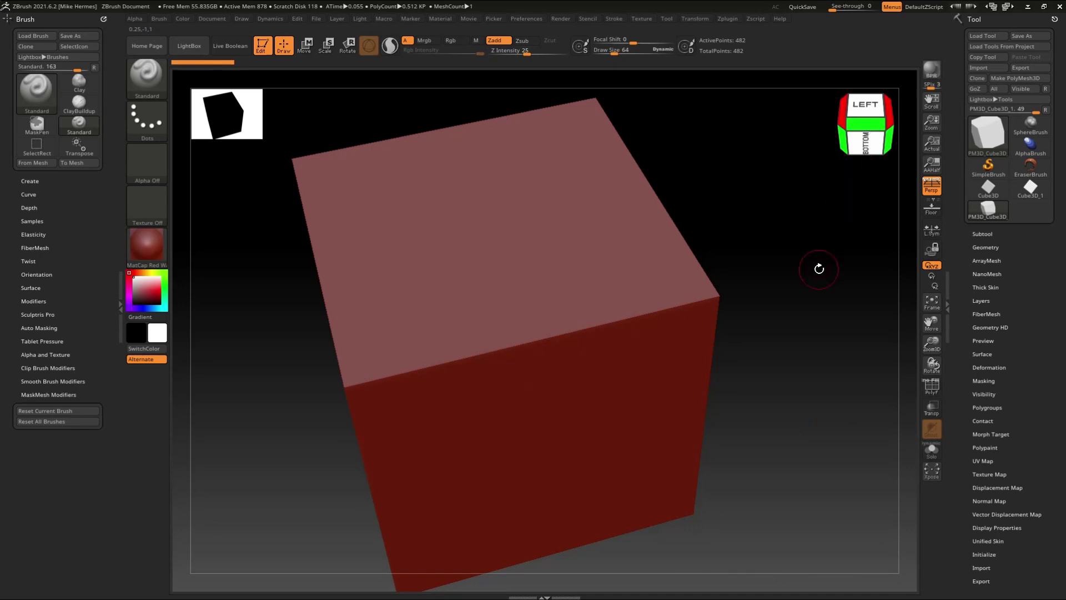
drag(788, 241, 798, 312)
drag(814, 276, 807, 318)
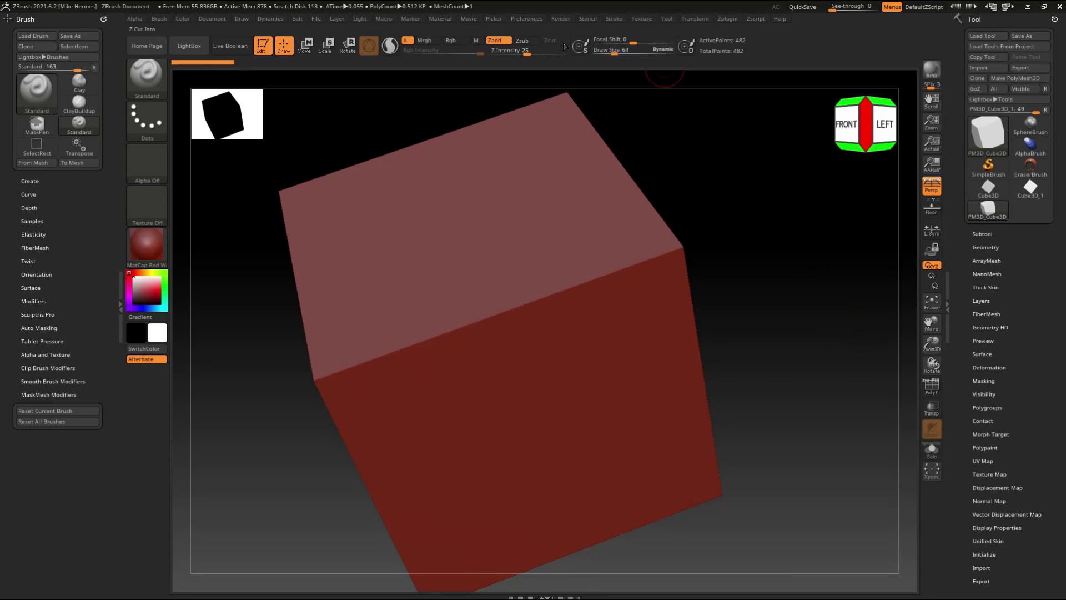
Toggle the thumbnail Silhouette off and on, set Size to 160, then switch the thumbnail off.
click(529, 19)
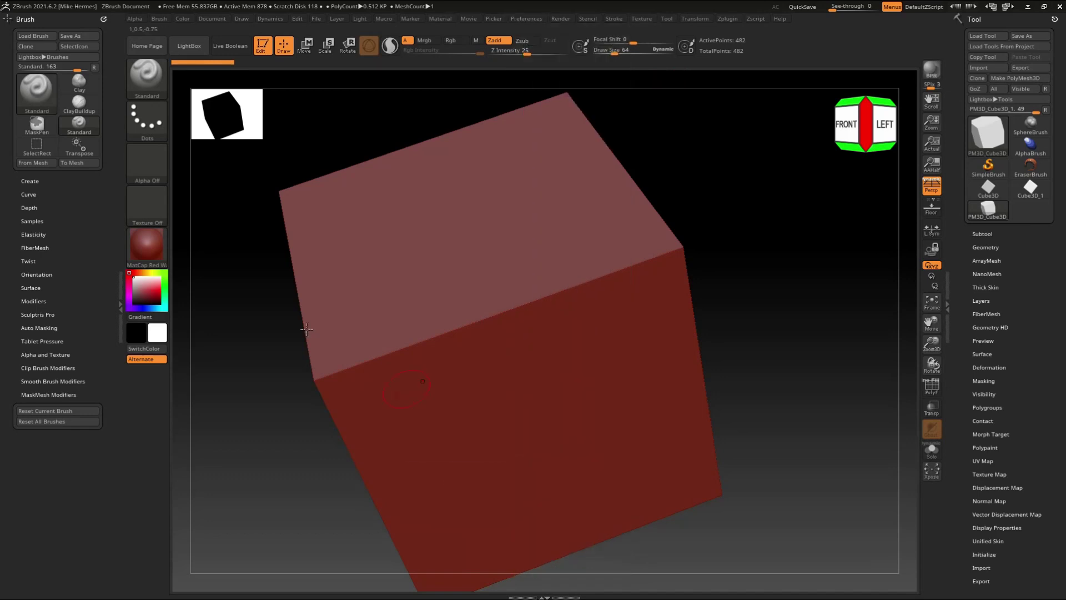
click(537, 21)
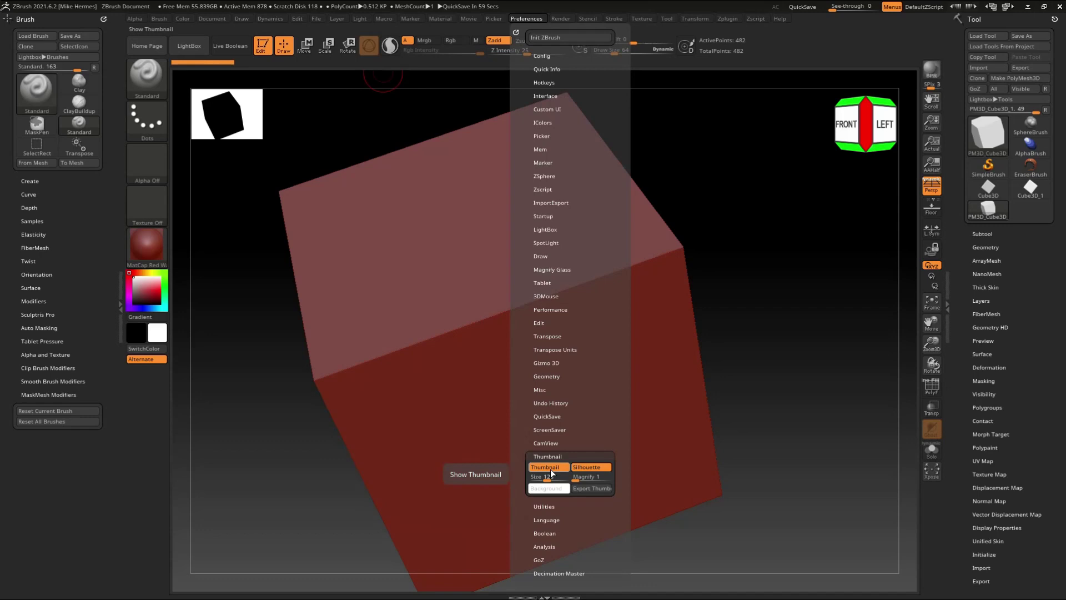
click(599, 468)
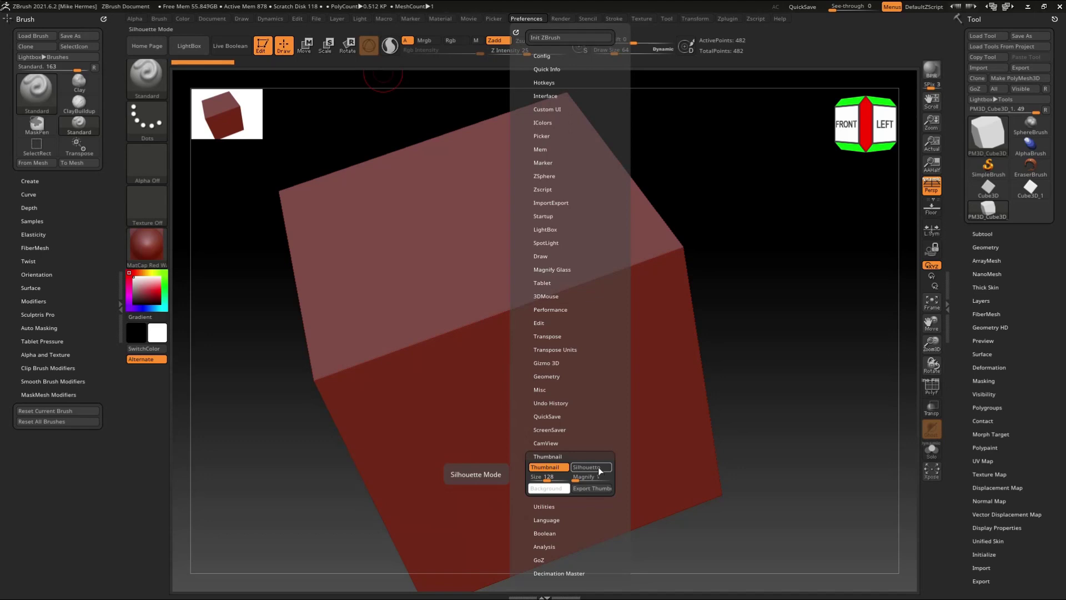
click(598, 468)
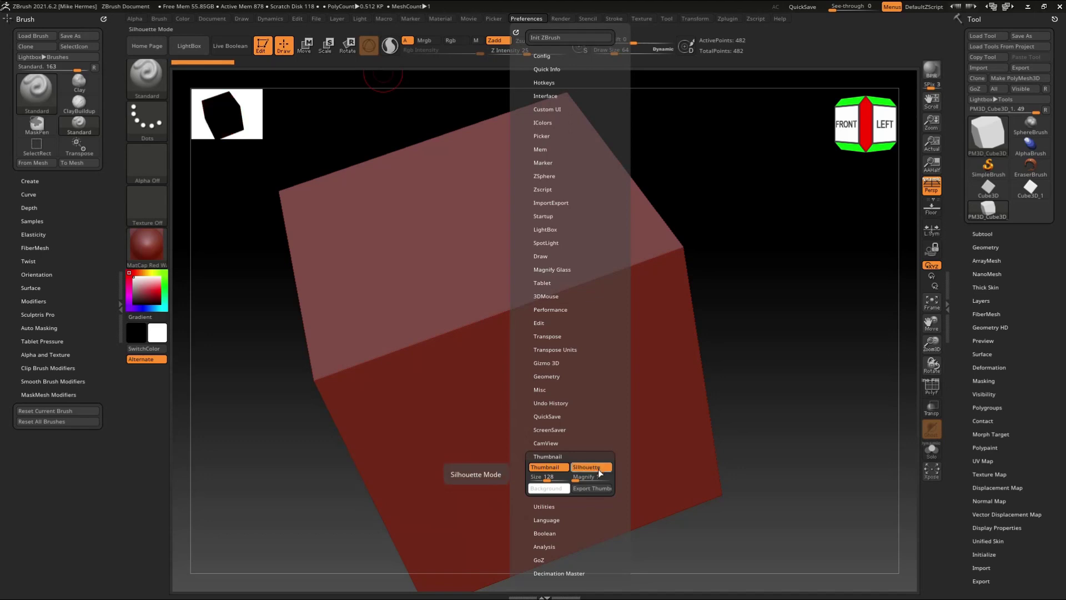
mouse_move(549, 478)
mouse_down()
mouse_move(539, 480)
mouse_move(590, 480)
mouse_move(543, 478)
mouse_up()
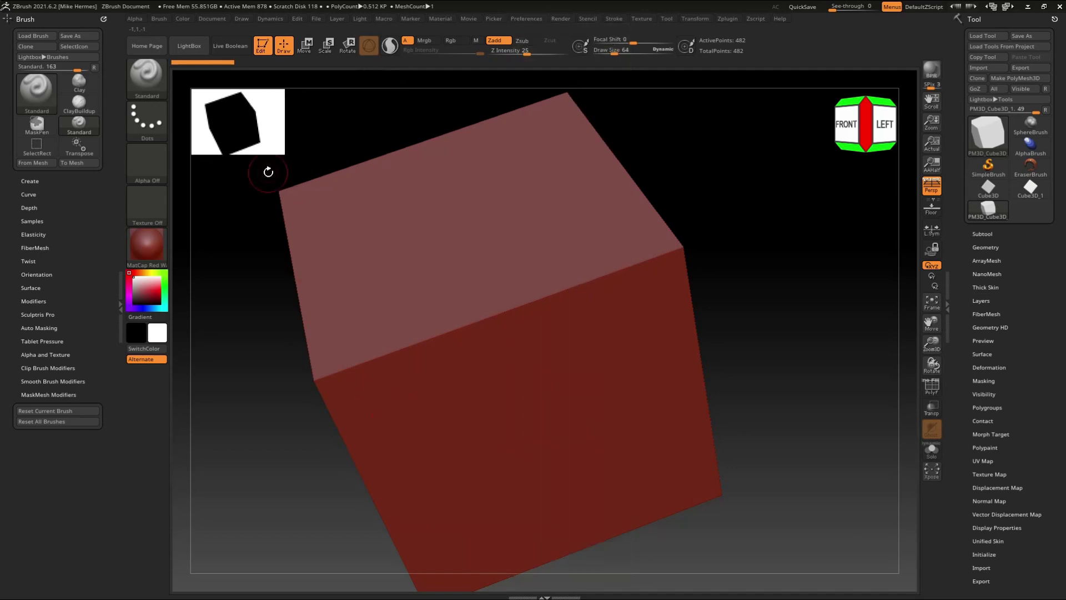
click(532, 19)
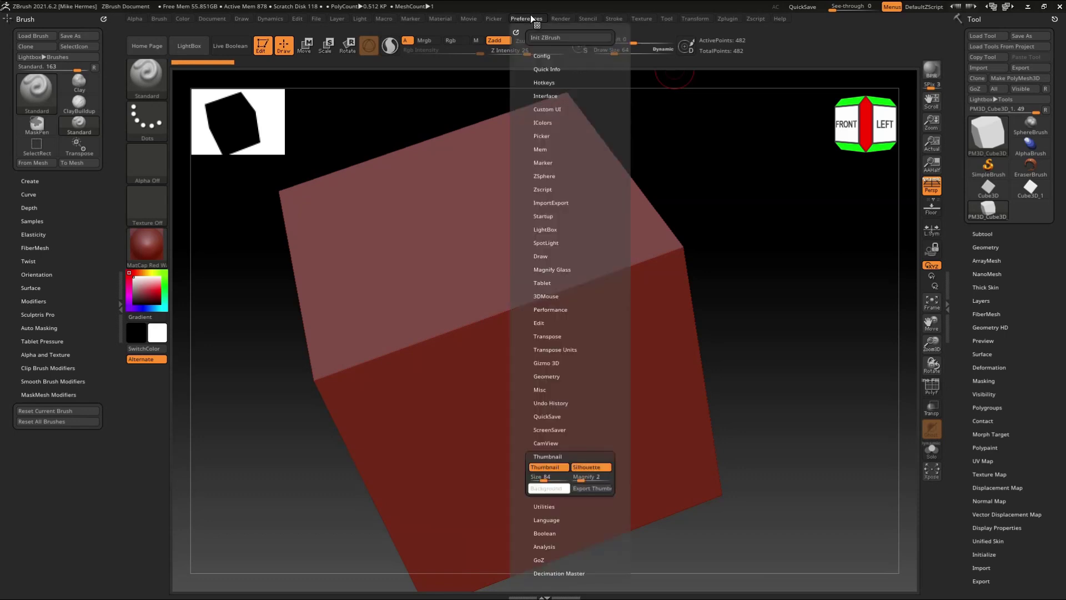
click(556, 468)
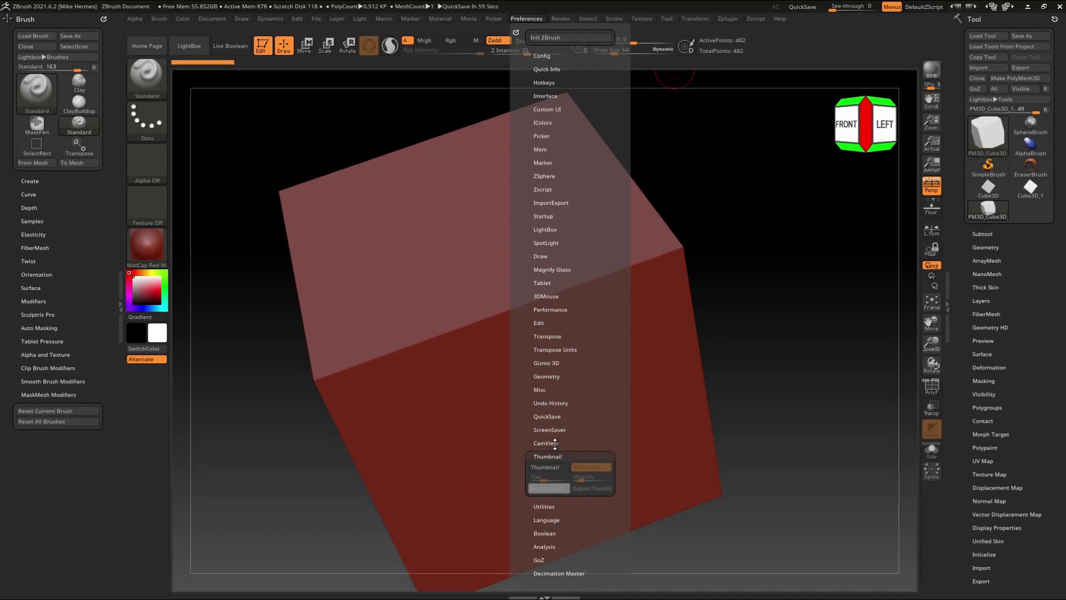
Set CamView size to 90 and cycle styles through head, dog and sumo to the film camera.
click(556, 443)
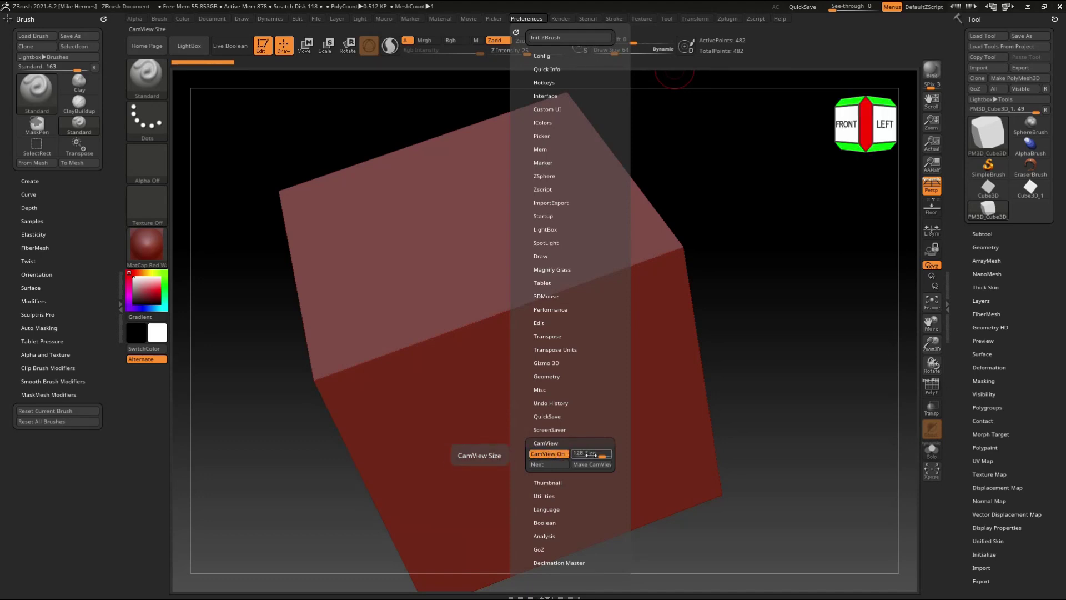
drag(602, 456, 603, 456)
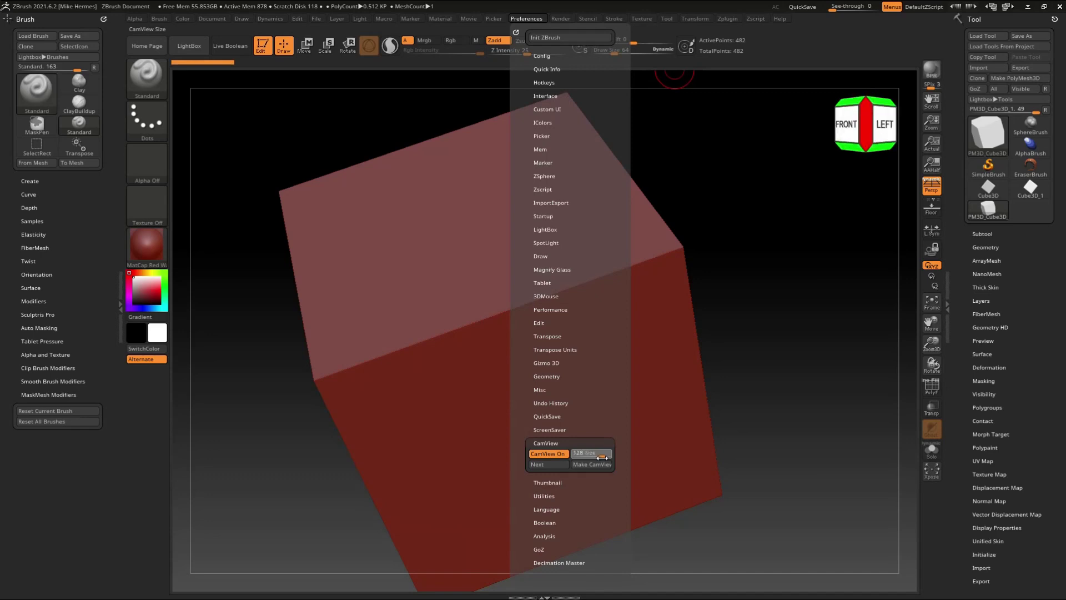
click(548, 465)
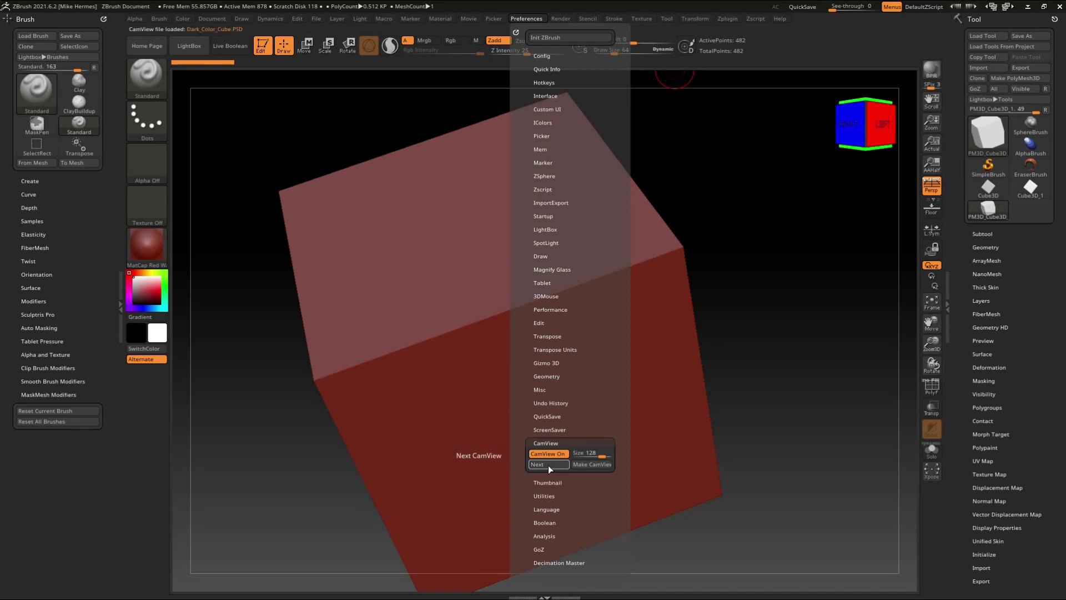
click(548, 466)
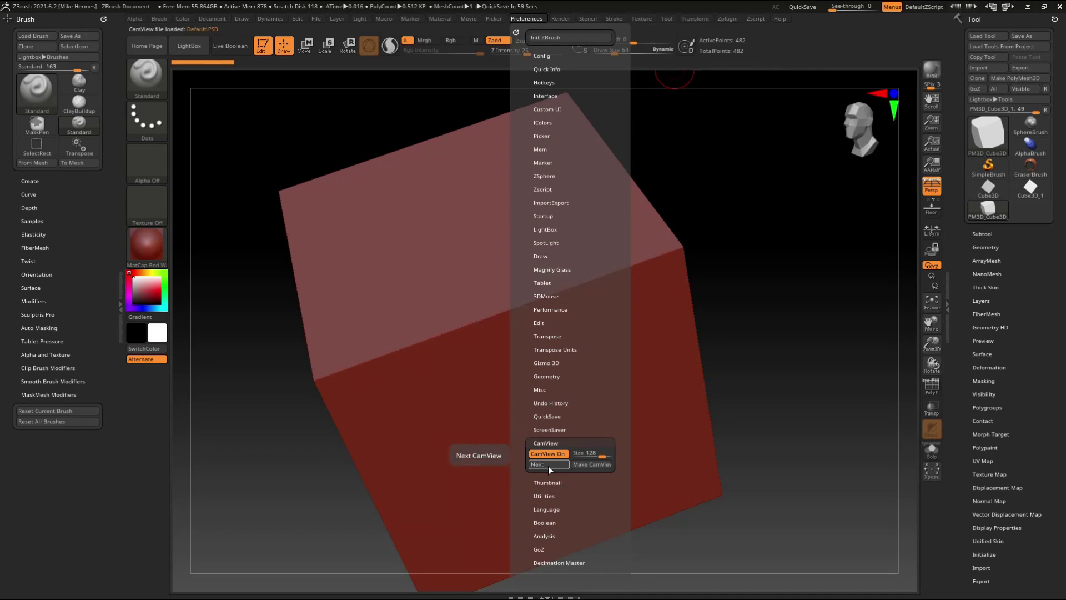
click(548, 465)
click(548, 466)
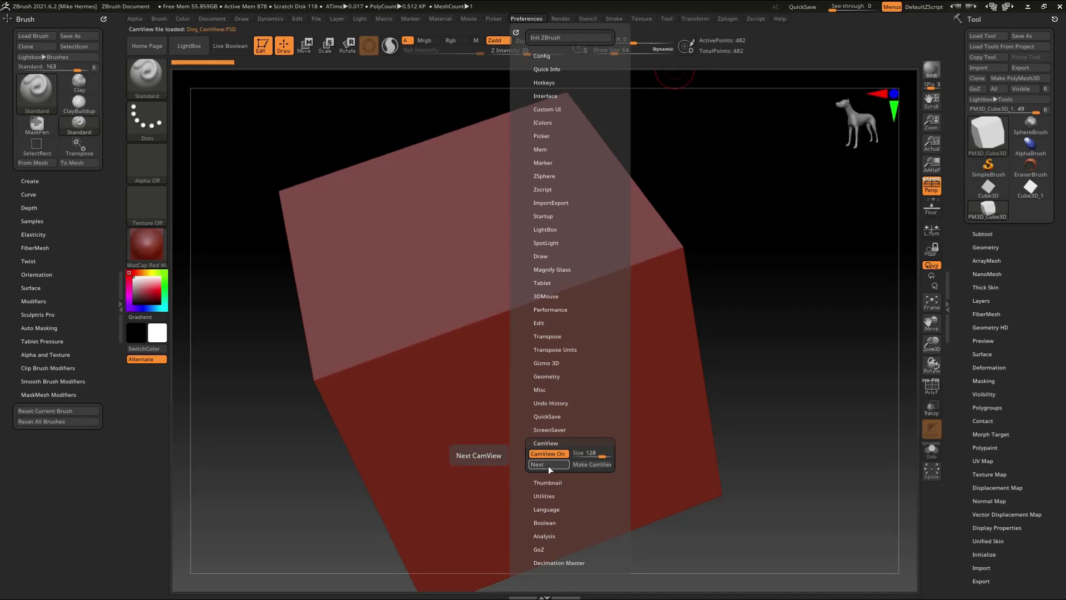
click(548, 465)
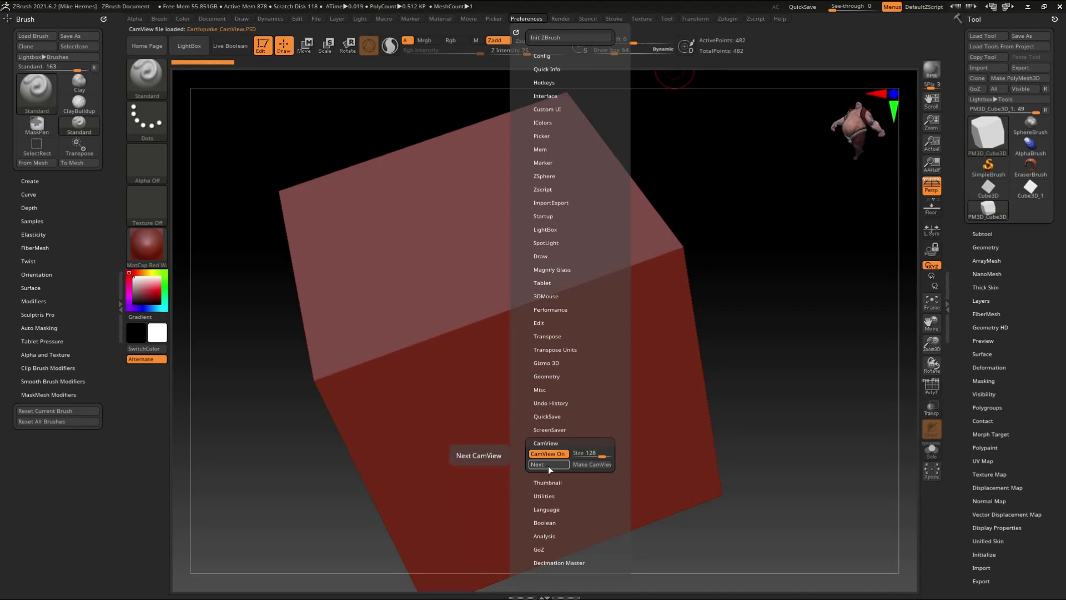
click(548, 465)
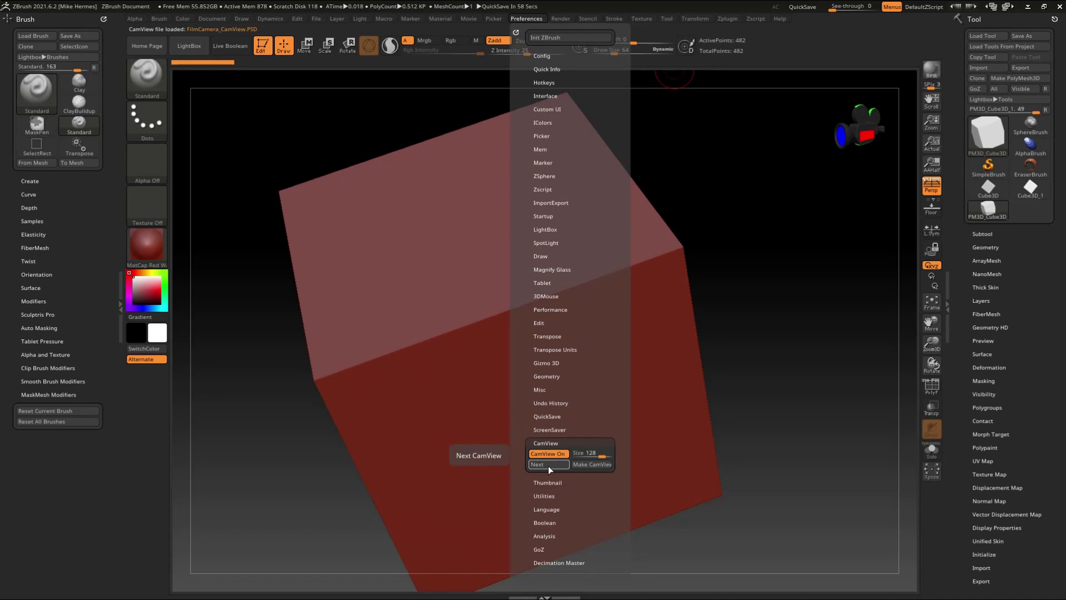
Make a custom CamView from the cube, then cycle past the coloured cube to Skull_CamView.
click(589, 464)
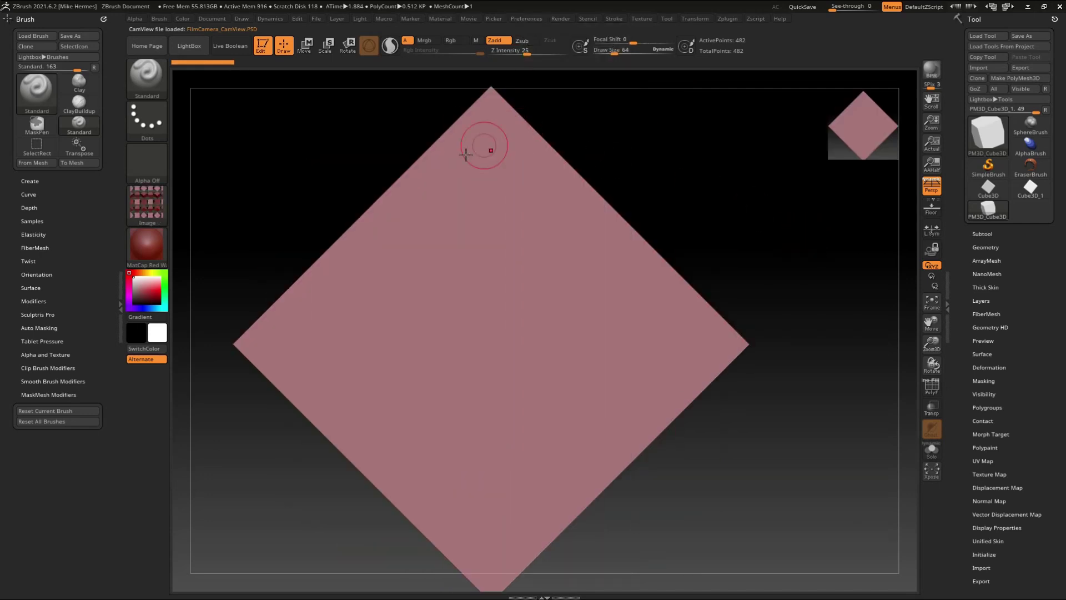
drag(771, 428, 791, 459)
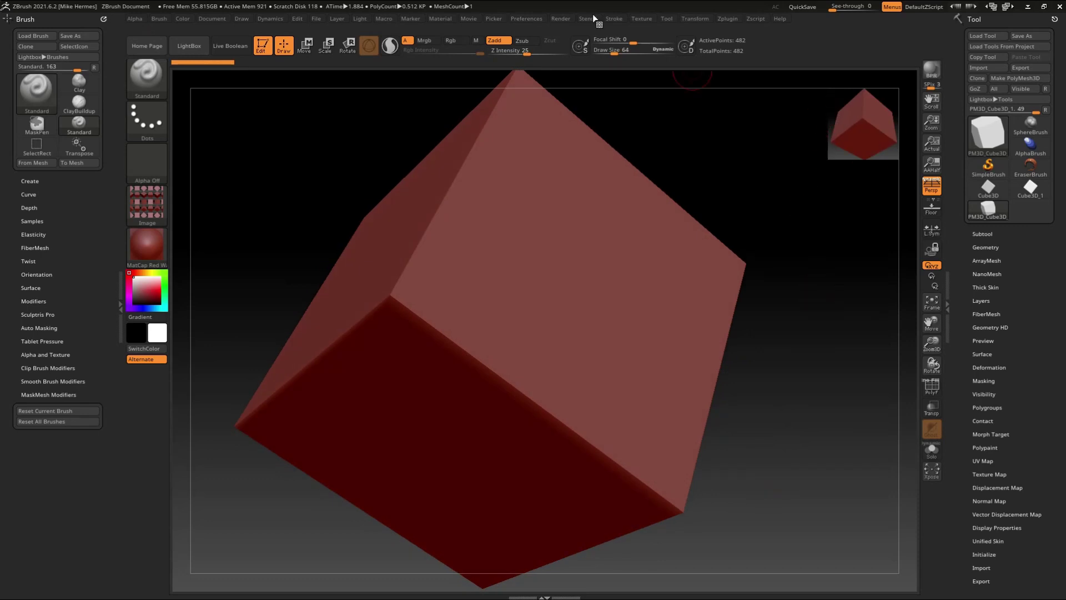
click(526, 19)
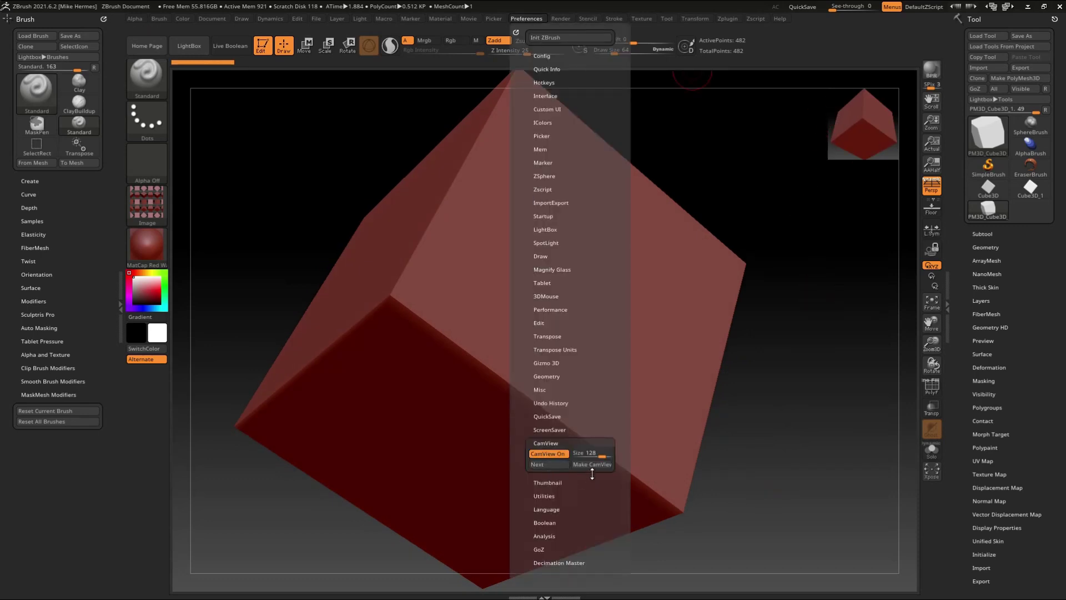
click(552, 465)
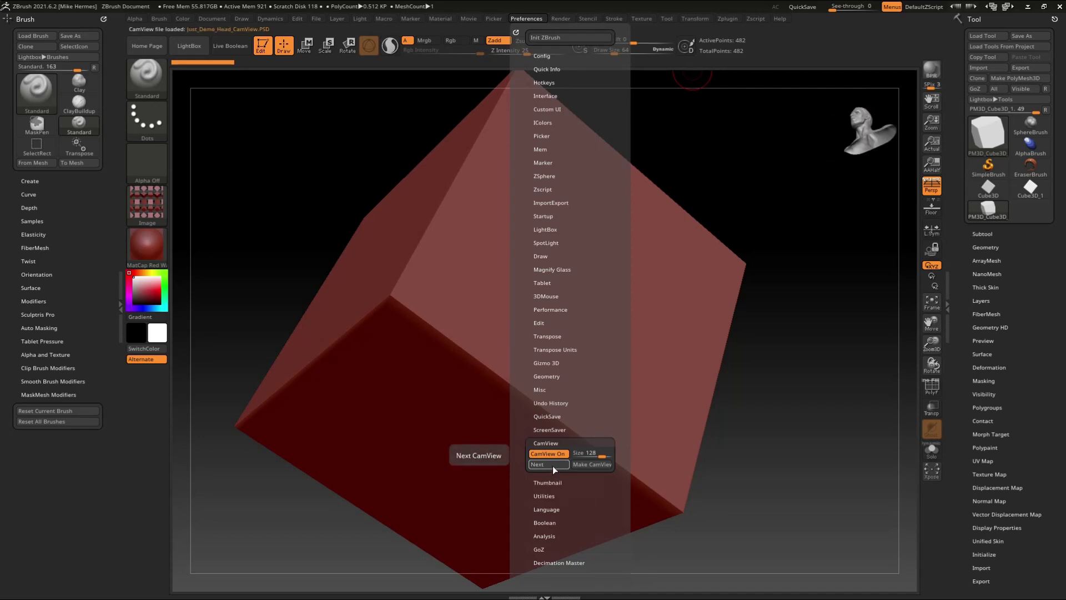
click(552, 465)
click(552, 466)
click(552, 465)
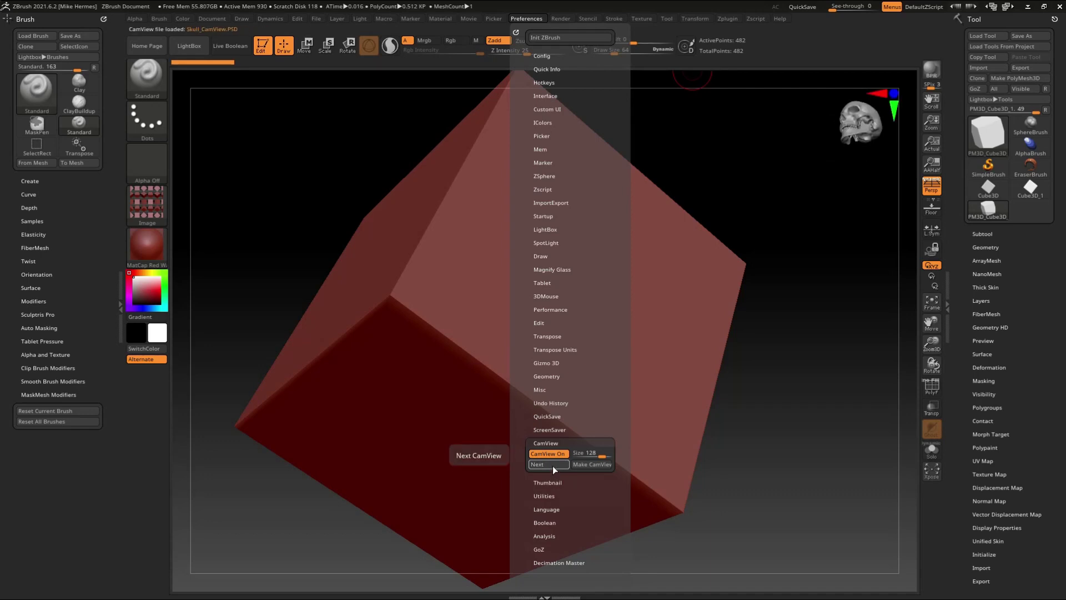